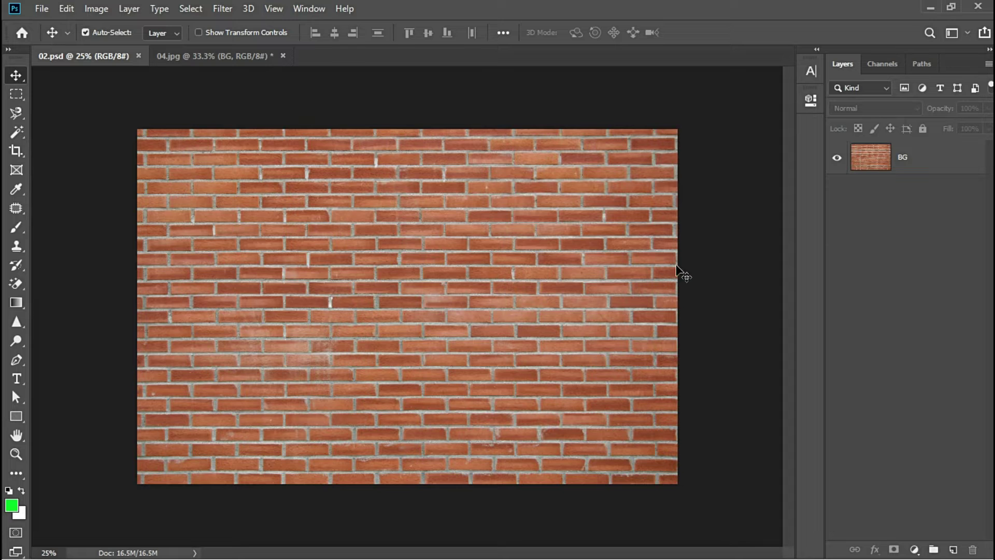
- Copy the Captain Marvel poster from 04.jpg into 02.psd, scaled down and placed left of centre
{"action": "left_click", "coordinate": [231, 59]}
{"action": "mouse_move", "coordinate": [303, 151]}
{"action": "left_mouse_down"}
{"action": "mouse_move", "coordinate": [350, 251]}
{"action": "mouse_move", "coordinate": [389, 269]}
{"action": "mouse_move", "coordinate": [427, 307]}
{"action": "left_mouse_up"}
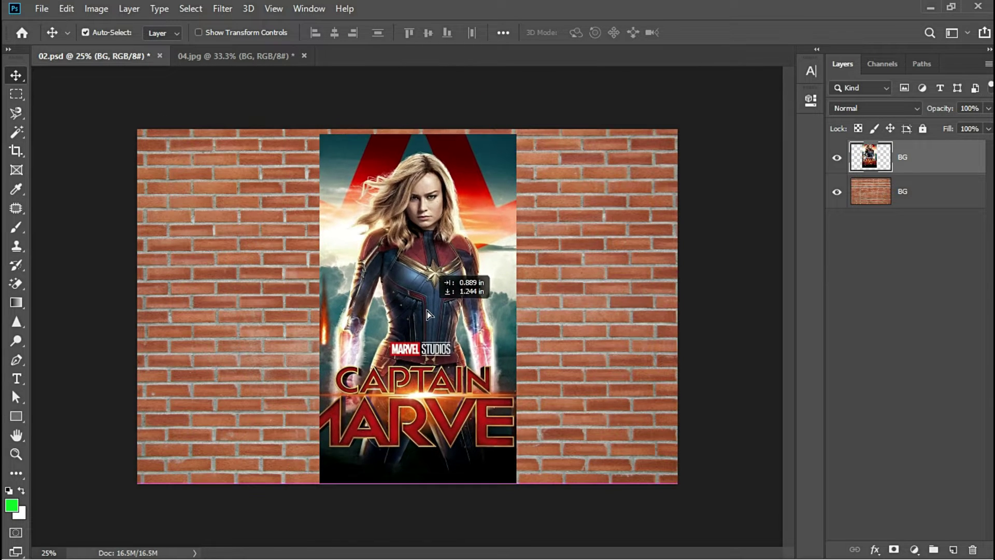
{"action": "key", "text": "ctrl+t"}
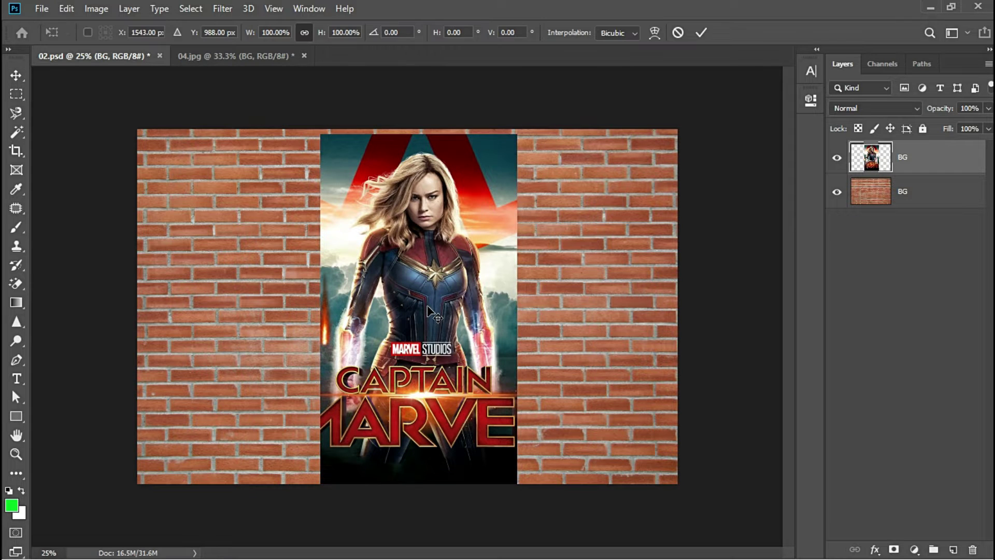
{"action": "left_click_drag", "start_coordinate": [515, 310], "coordinate": [387, 319]}
{"action": "key", "text": "Return"}
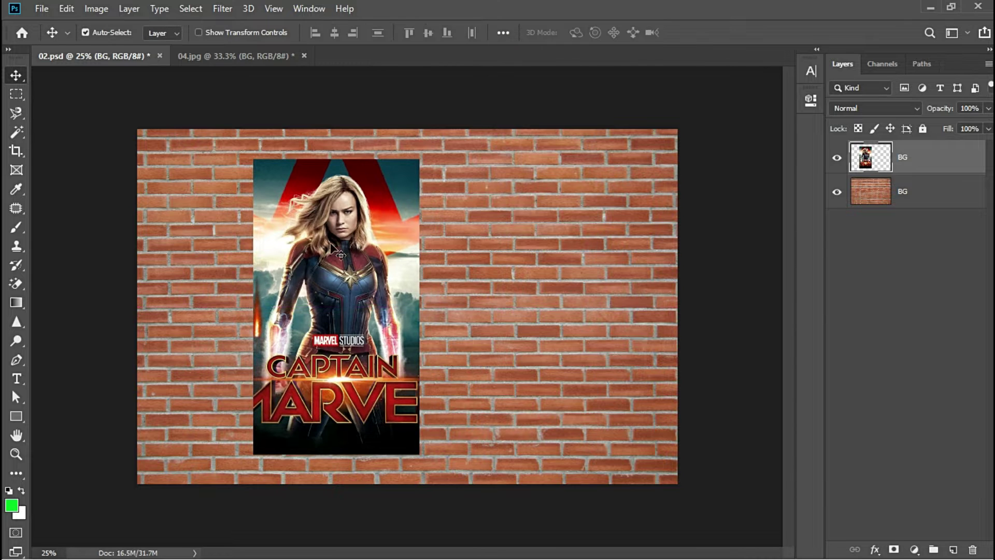
- Add a white (ffffff) Stroke layer style to the poster layer
{"action": "double_click", "coordinate": [973, 158]}
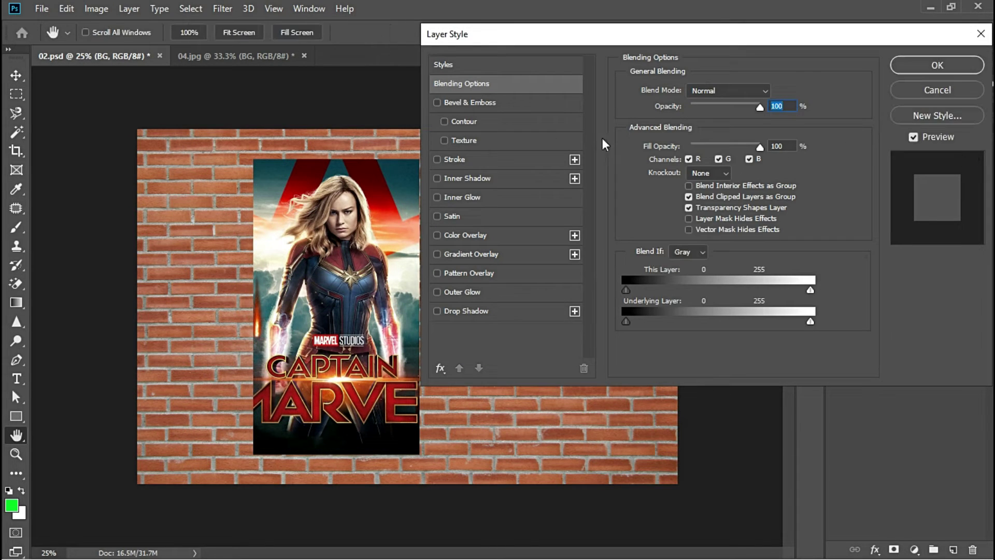
{"action": "left_click", "coordinate": [453, 162]}
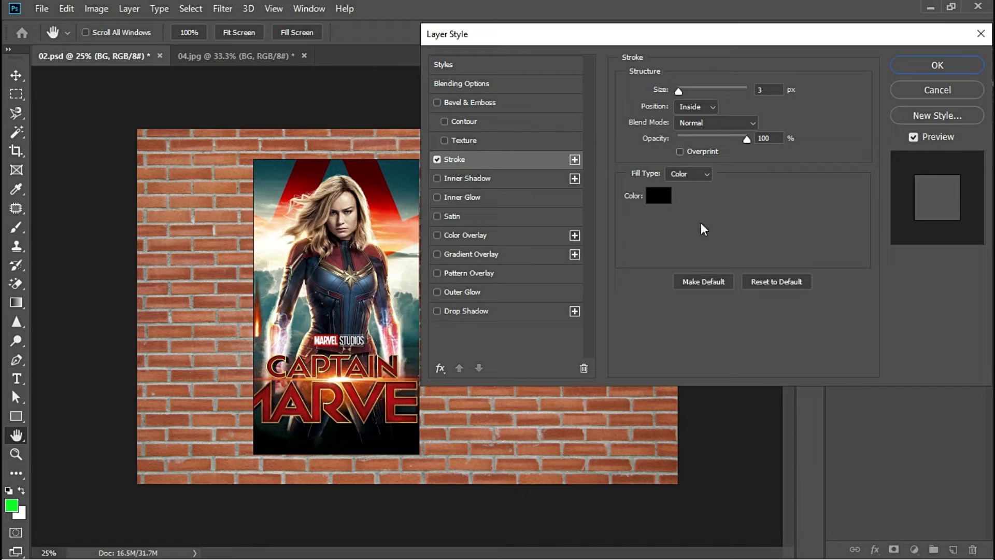
{"action": "left_click", "coordinate": [696, 106]}
{"action": "left_click", "coordinate": [715, 109]}
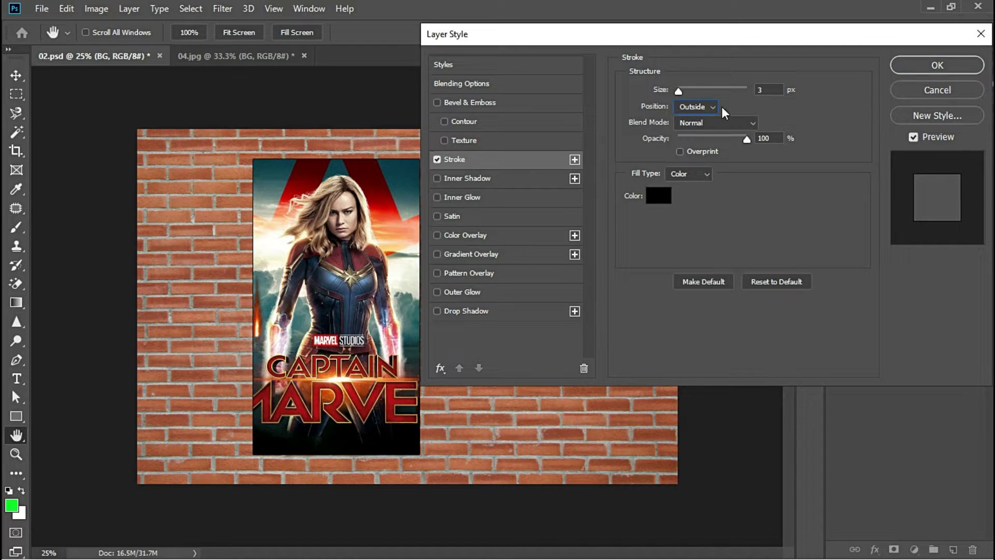
{"action": "type", "text": "20"}
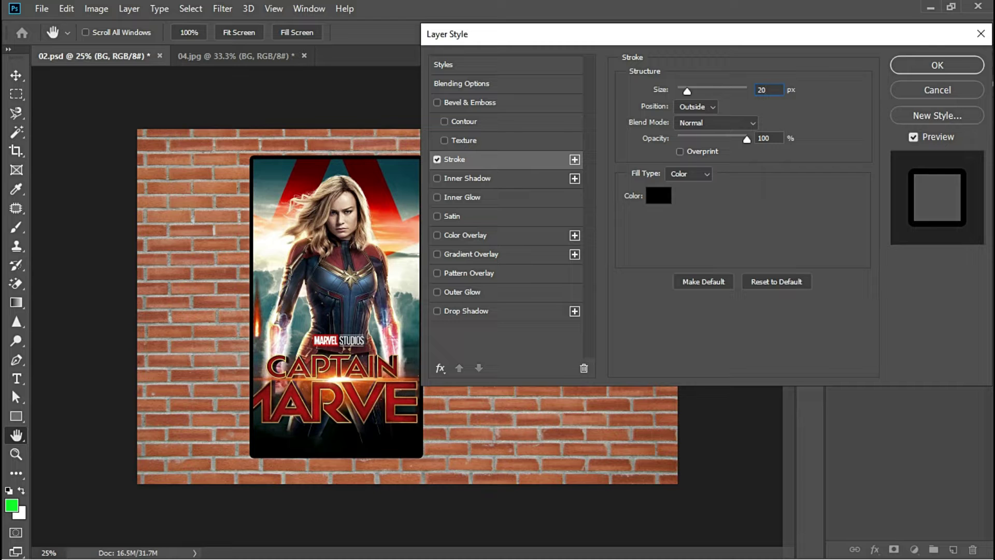
{"action": "left_click_drag", "start_coordinate": [684, 93], "coordinate": [693, 92]}
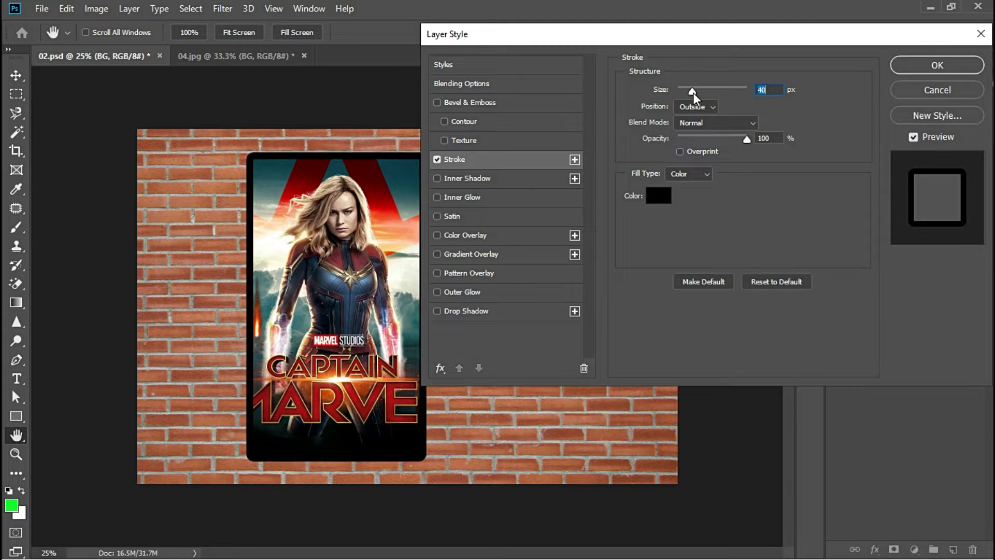
{"action": "left_click", "coordinate": [666, 192]}
{"action": "type", "text": "ffffff"}
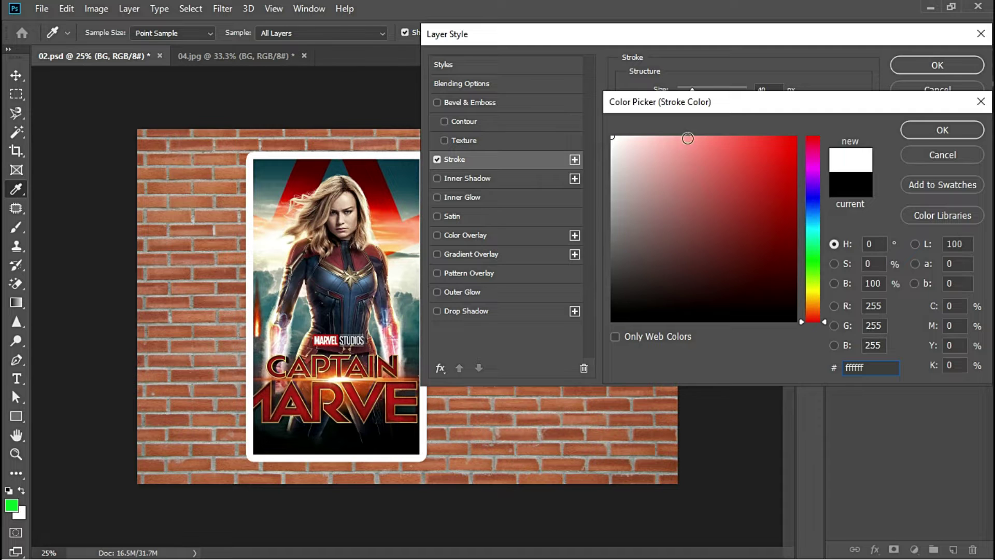
{"action": "left_click", "coordinate": [932, 137]}
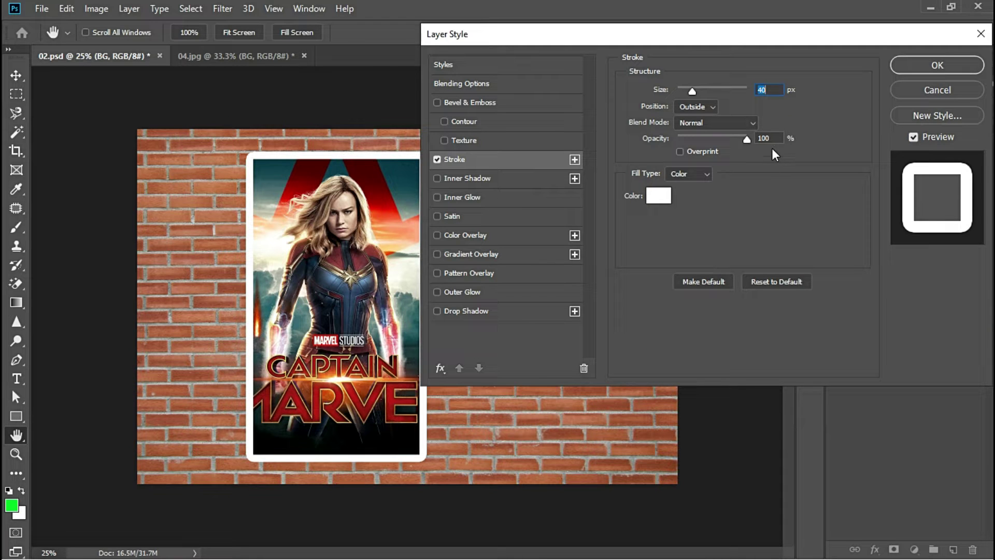
- Set the stroke Position to Inside and its Size to 30 px
{"action": "left_click", "coordinate": [694, 105]}
{"action": "left_click", "coordinate": [692, 128]}
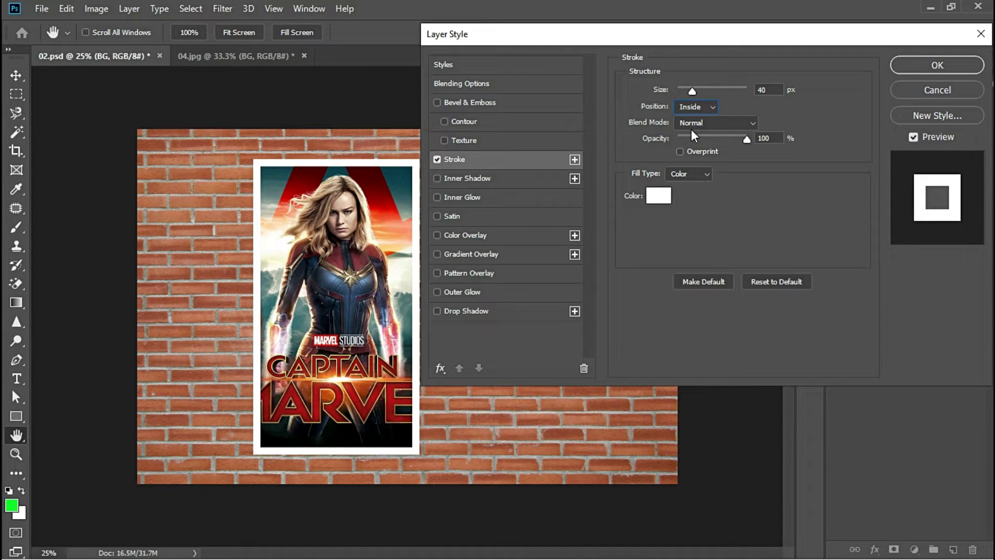
{"action": "mouse_move", "coordinate": [688, 93]}
{"action": "left_mouse_down"}
{"action": "mouse_move", "coordinate": [673, 92]}
{"action": "mouse_move", "coordinate": [694, 92]}
{"action": "left_mouse_up"}
{"action": "type", "text": "20"}
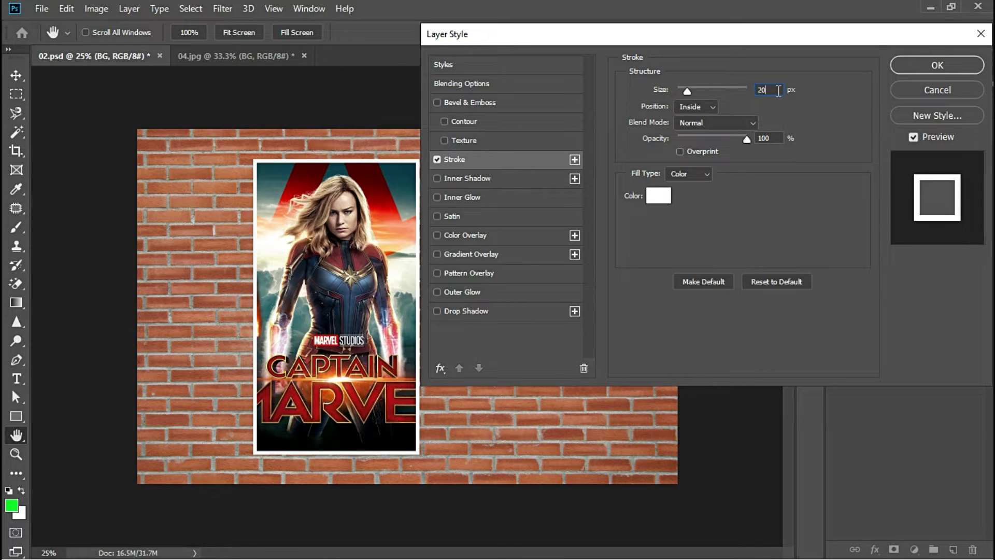
{"action": "double_click", "coordinate": [762, 89]}
{"action": "type", "text": "30"}
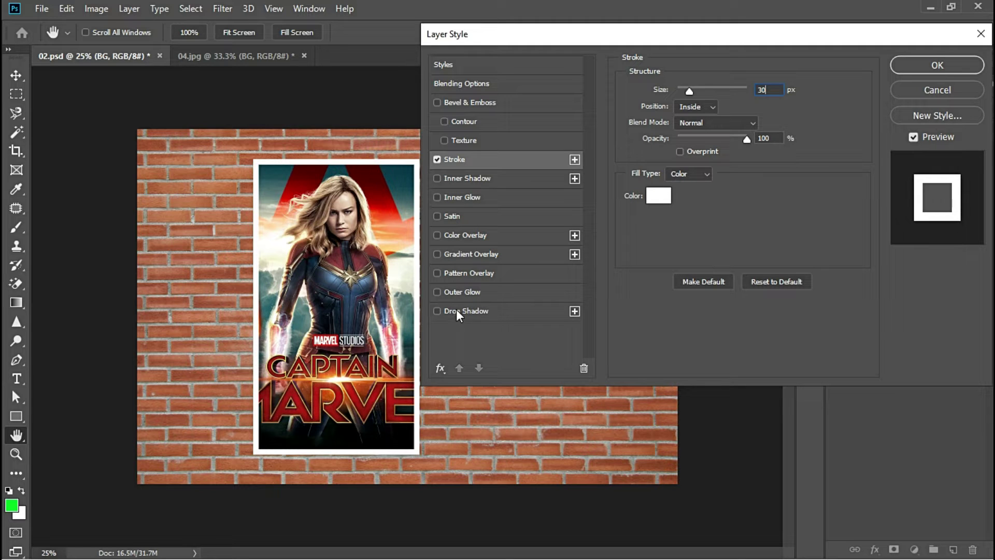
- Add a Normal-mode Inner Shadow with 10% choke and larger distance and size, then apply both effects
{"action": "left_click", "coordinate": [465, 178]}
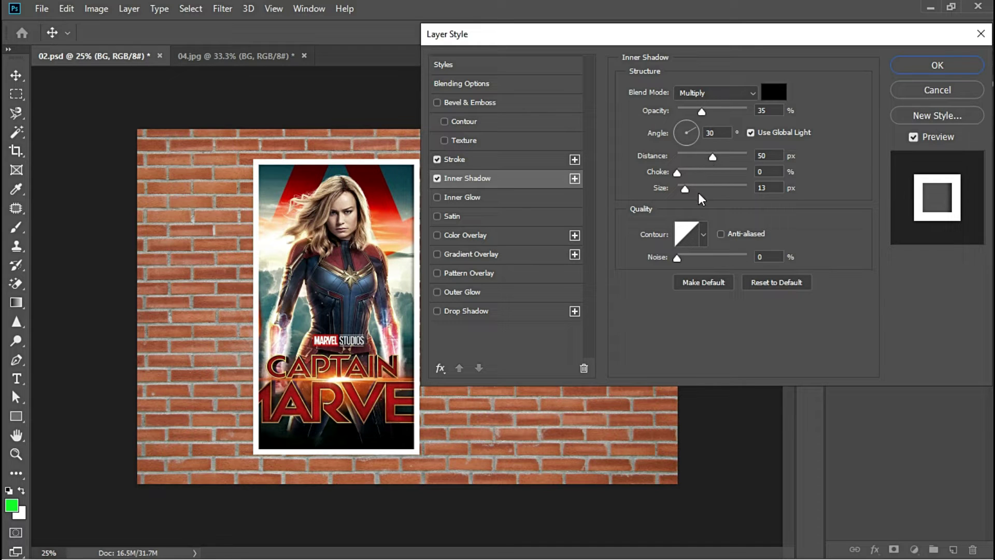
{"action": "left_click", "coordinate": [762, 283]}
{"action": "mouse_move", "coordinate": [680, 157]}
{"action": "left_mouse_down"}
{"action": "mouse_move", "coordinate": [687, 188]}
{"action": "mouse_move", "coordinate": [701, 173]}
{"action": "mouse_move", "coordinate": [683, 173]}
{"action": "left_mouse_up"}
{"action": "left_click_drag", "start_coordinate": [701, 111], "coordinate": [704, 110]}
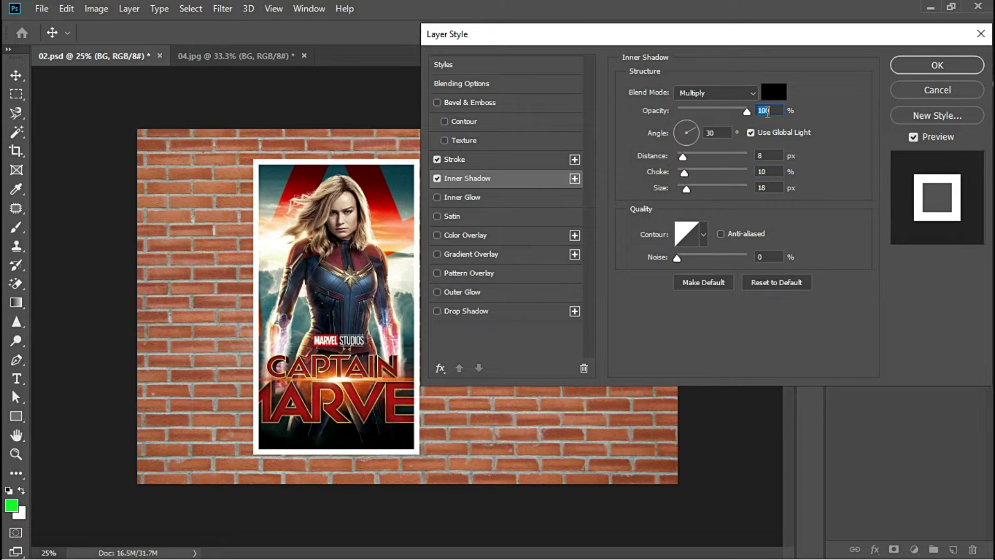
{"action": "left_click", "coordinate": [716, 90]}
{"action": "left_click_drag", "start_coordinate": [682, 156], "coordinate": [709, 155]}
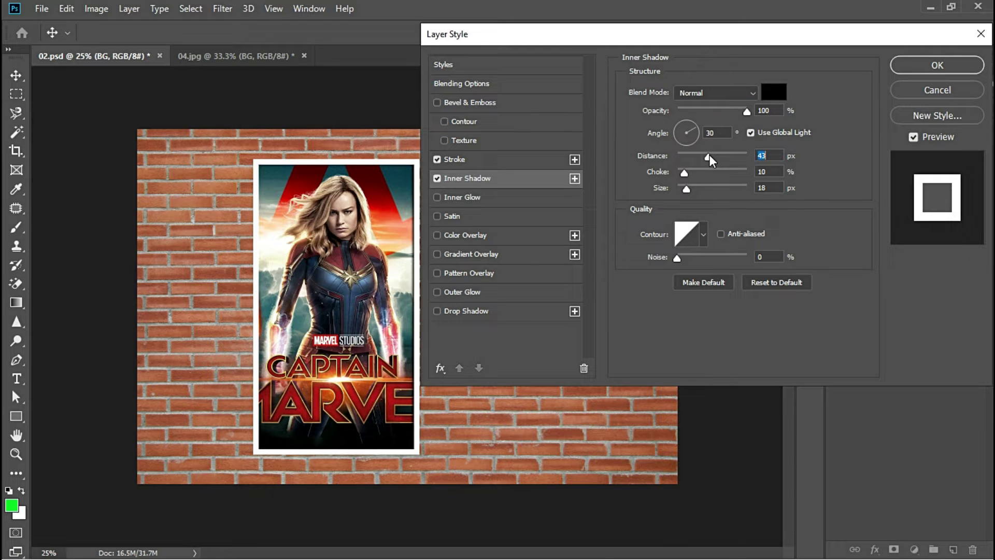
{"action": "mouse_move", "coordinate": [685, 188]}
{"action": "left_mouse_down"}
{"action": "mouse_move", "coordinate": [703, 186]}
{"action": "mouse_move", "coordinate": [698, 157]}
{"action": "left_mouse_up"}
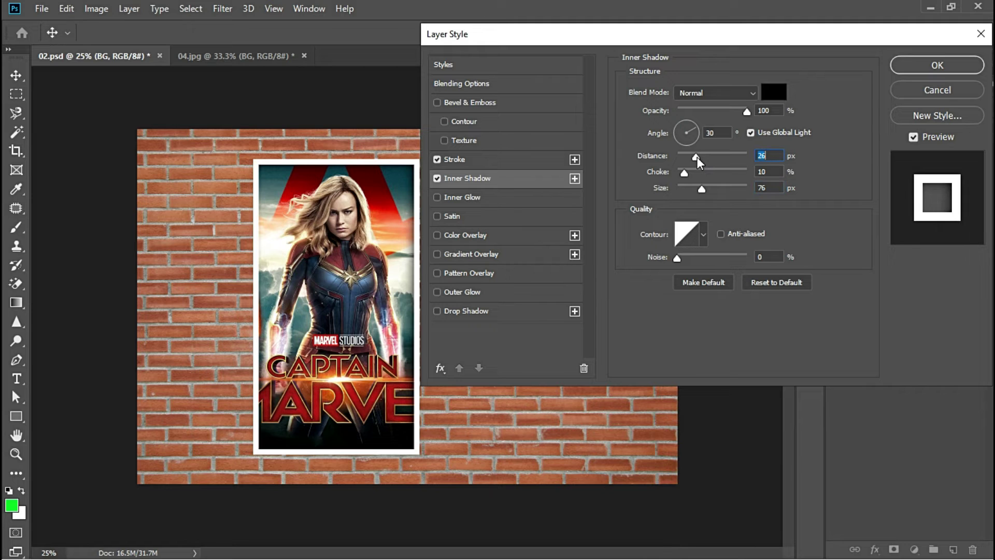
{"action": "left_click", "coordinate": [909, 63]}
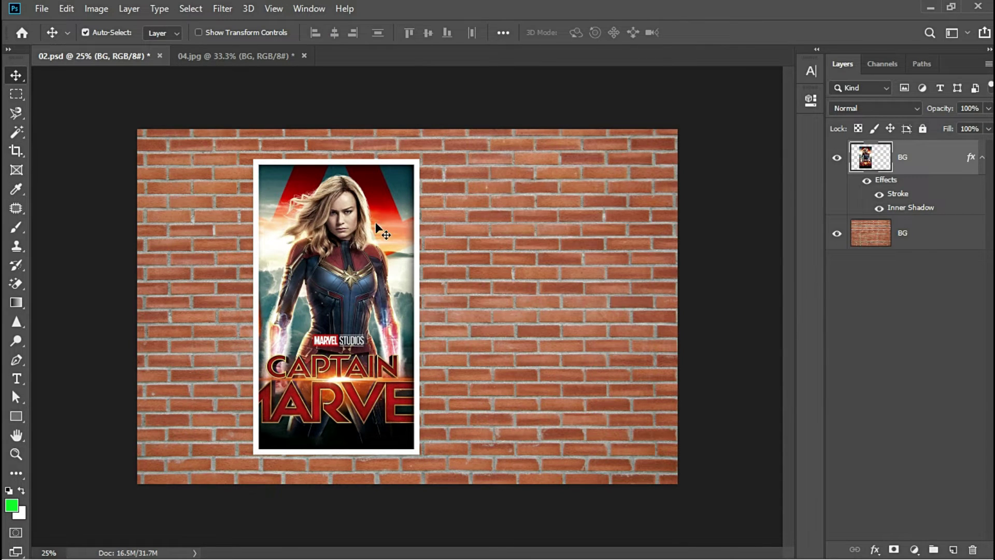
- In the poster's Blending Options, split the Underlying Layer Blend If slider so brick texture shows through
{"action": "left_click", "coordinate": [982, 158]}
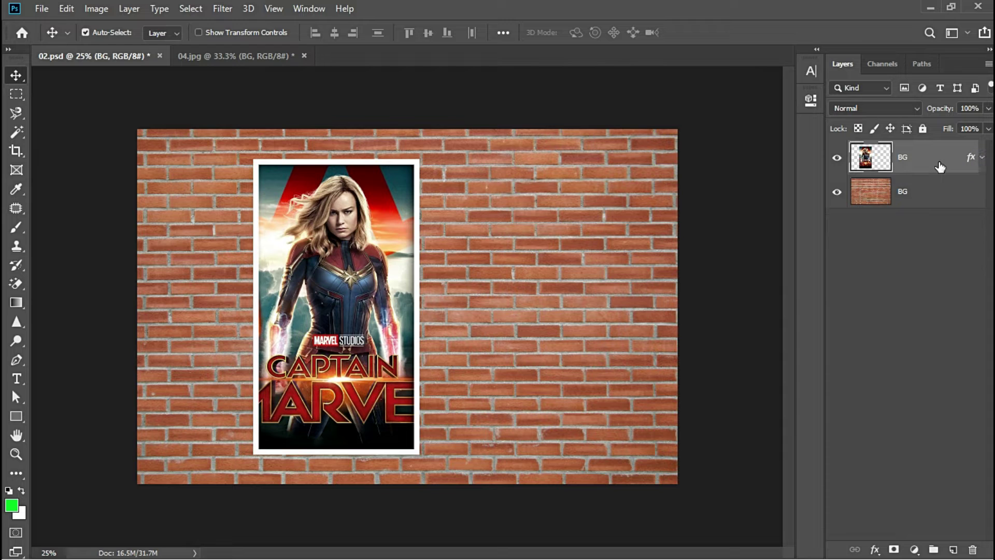
{"action": "right_click", "coordinate": [931, 161]}
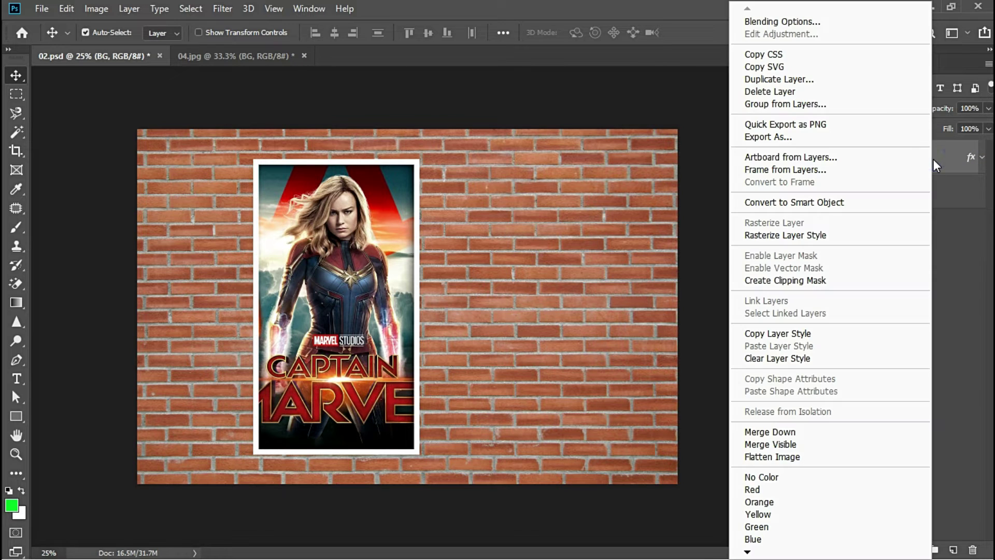
{"action": "left_click", "coordinate": [843, 23]}
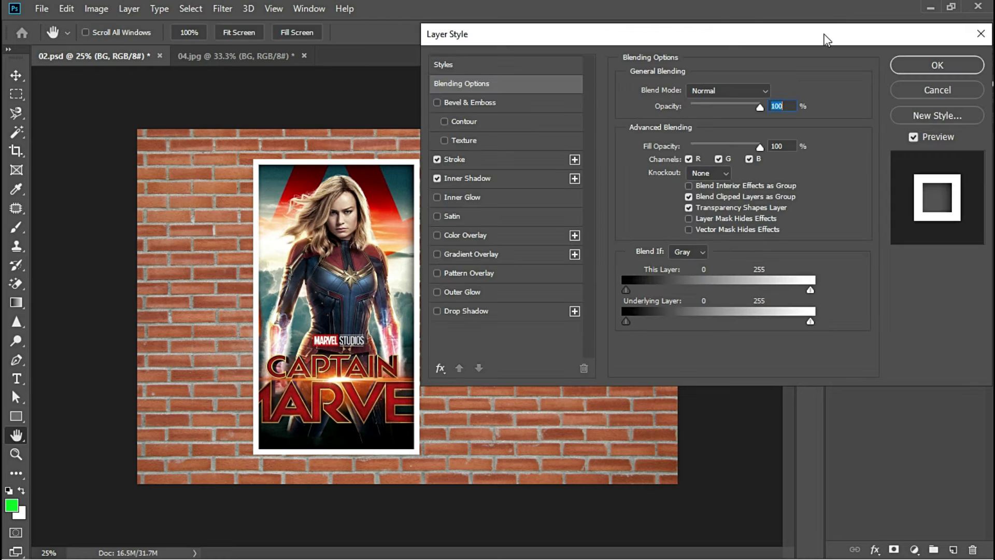
{"action": "left_click_drag", "start_coordinate": [561, 37], "coordinate": [697, 54]}
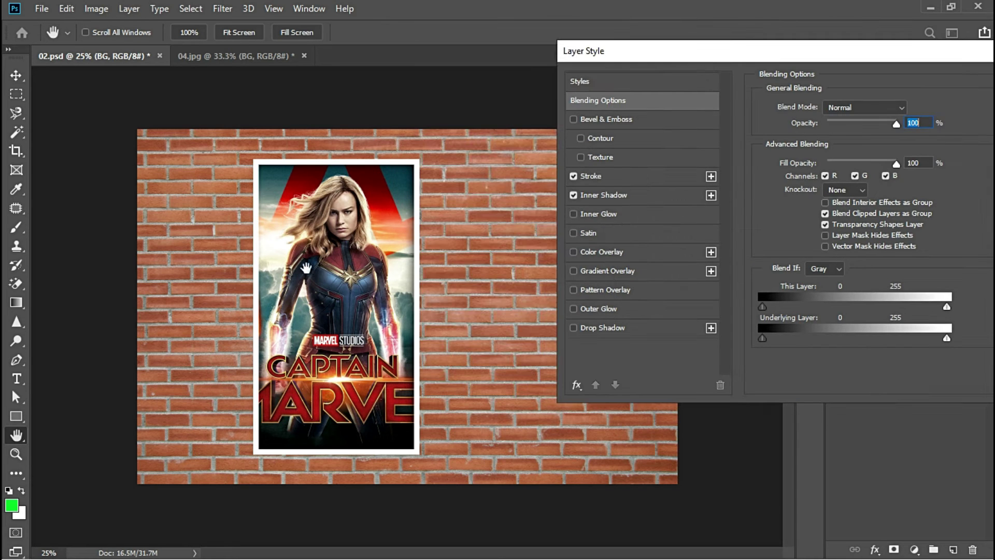
{"action": "left_click_drag", "start_coordinate": [624, 49], "coordinate": [555, 51]}
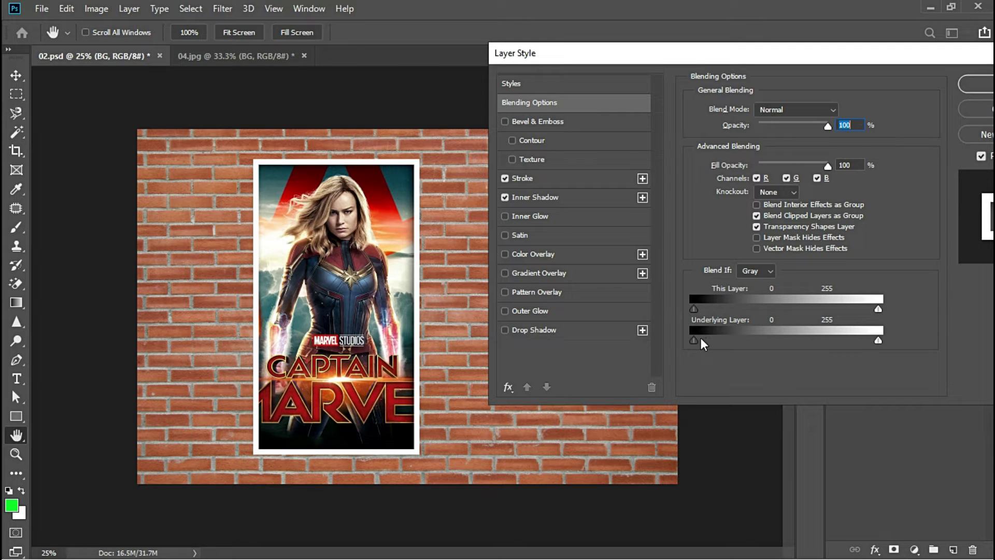
{"action": "mouse_move", "coordinate": [695, 342]}
{"action": "left_mouse_down"}
{"action": "mouse_move", "coordinate": [867, 342]}
{"action": "mouse_move", "coordinate": [788, 348]}
{"action": "mouse_move", "coordinate": [804, 346]}
{"action": "left_mouse_up"}
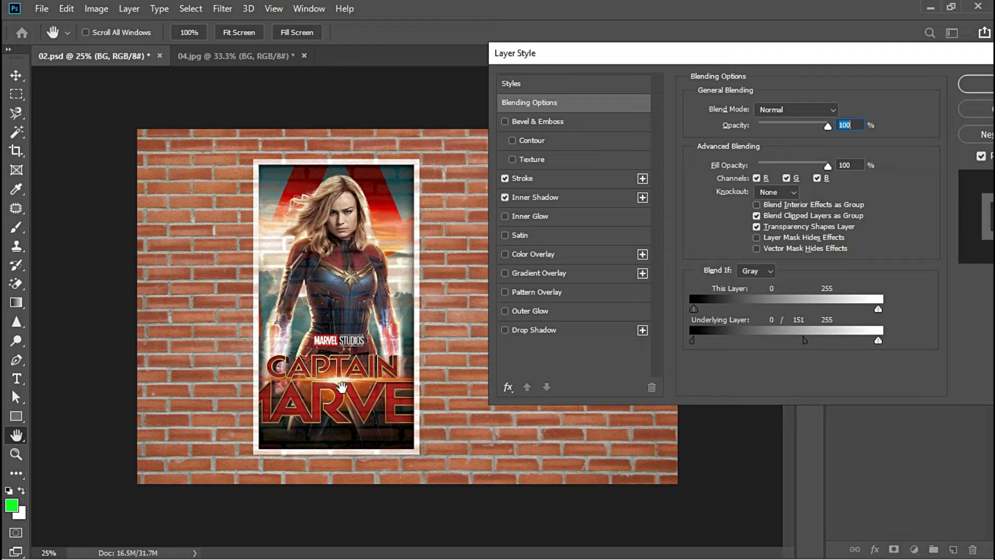
{"action": "mouse_move", "coordinate": [693, 340]}
{"action": "left_mouse_down"}
{"action": "mouse_move", "coordinate": [826, 339]}
{"action": "mouse_move", "coordinate": [769, 344]}
{"action": "left_mouse_up"}
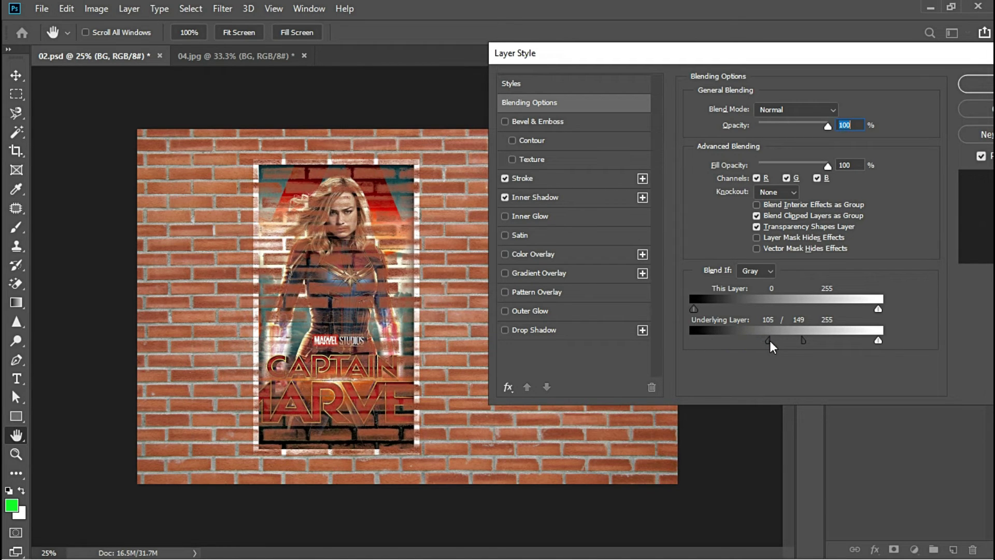
{"action": "left_click_drag", "start_coordinate": [765, 343], "coordinate": [762, 344]}
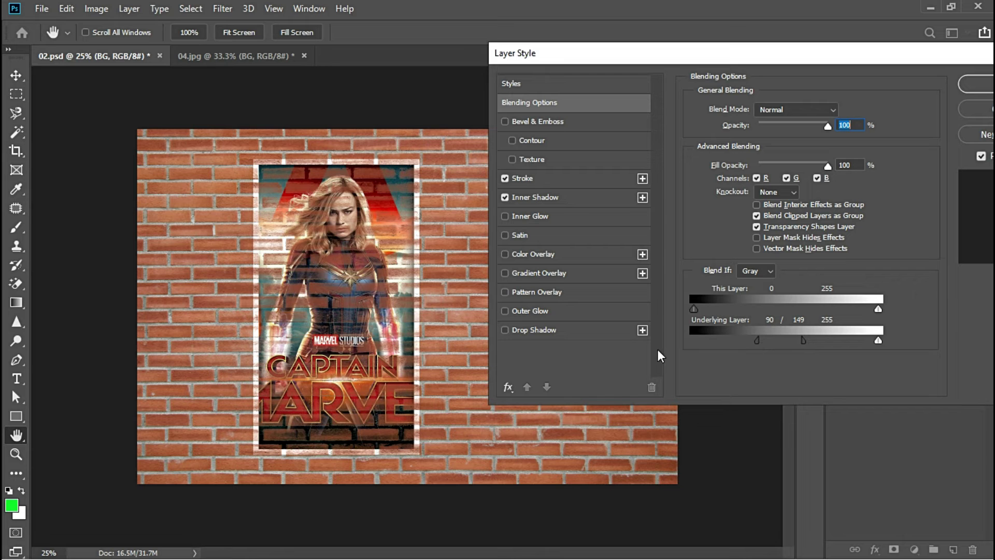
{"action": "left_click", "coordinate": [972, 87]}
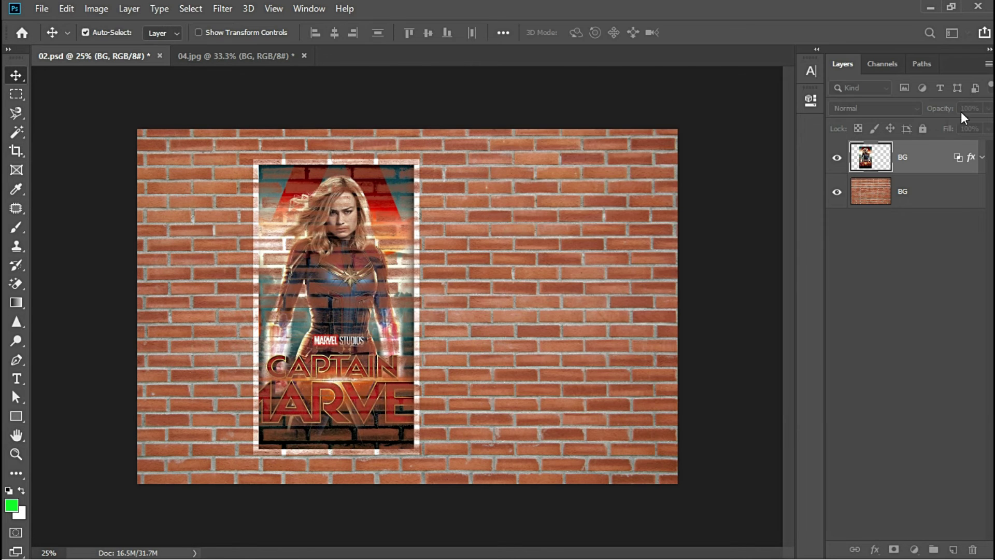
{"action": "key", "text": "z"}
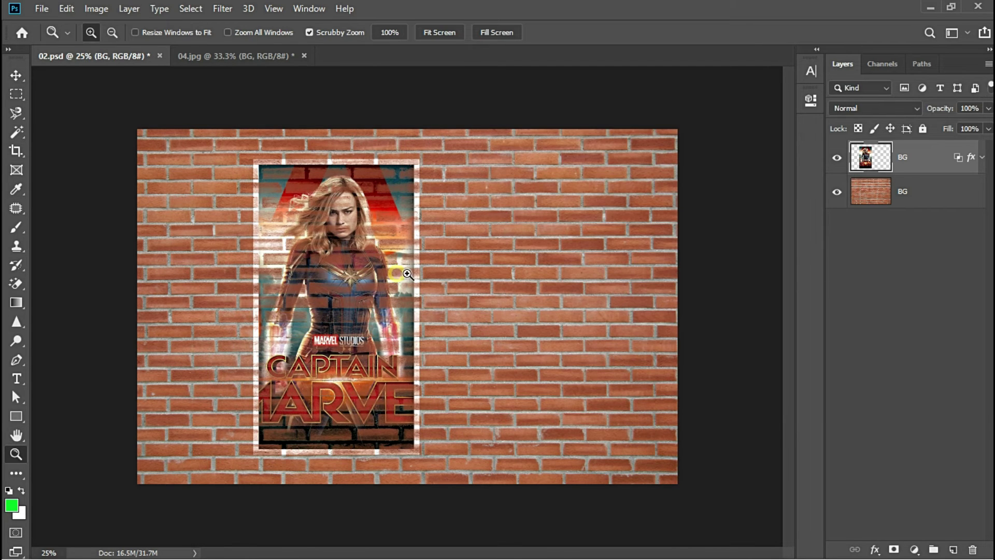
{"action": "left_click_drag", "start_coordinate": [407, 273], "coordinate": [453, 271]}
{"action": "left_click_drag", "start_coordinate": [250, 130], "coordinate": [343, 352]}
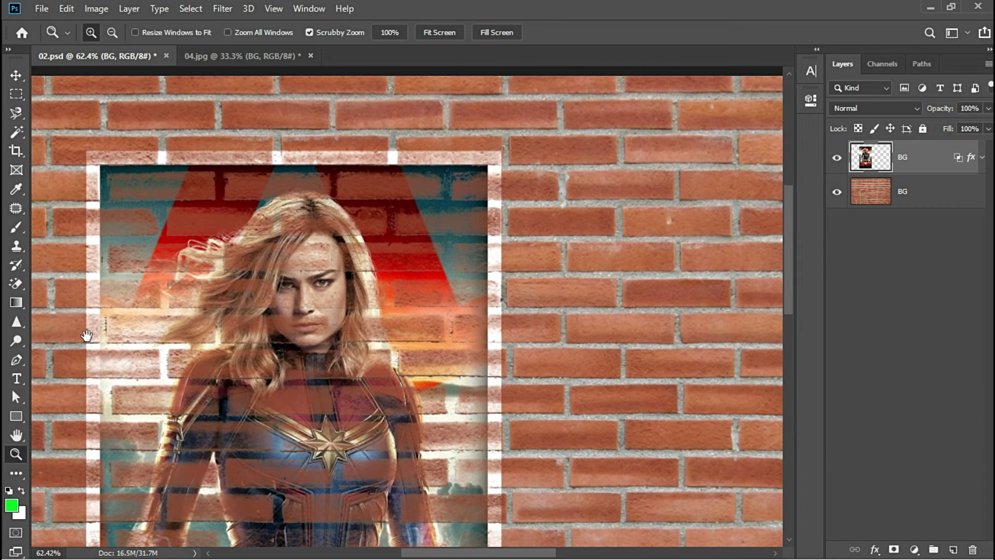
{"action": "left_click_drag", "start_coordinate": [86, 336], "coordinate": [178, 227]}
{"action": "left_click_drag", "start_coordinate": [468, 382], "coordinate": [479, 312]}
{"action": "left_click", "coordinate": [836, 162]}
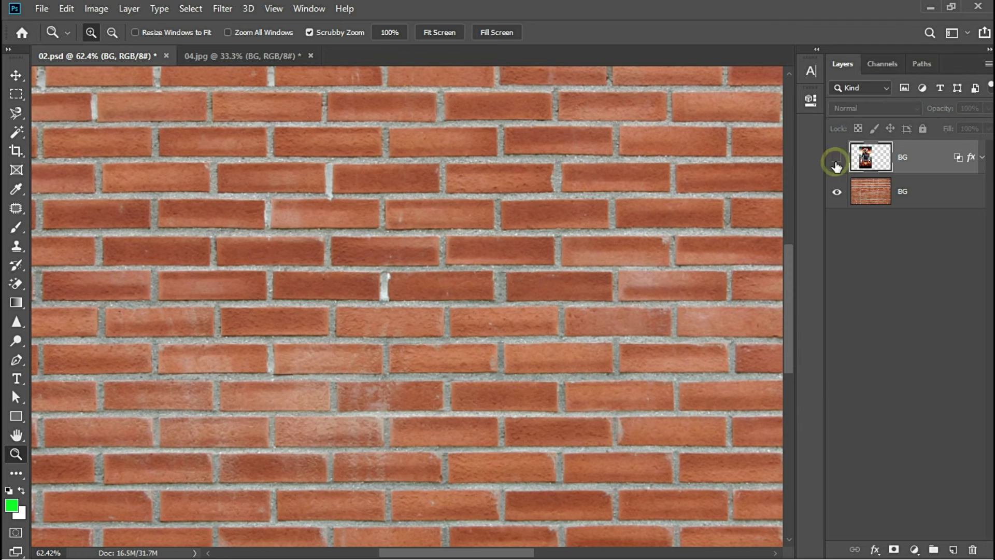
{"action": "left_click", "coordinate": [836, 162]}
{"action": "left_click_drag", "start_coordinate": [495, 363], "coordinate": [509, 218]}
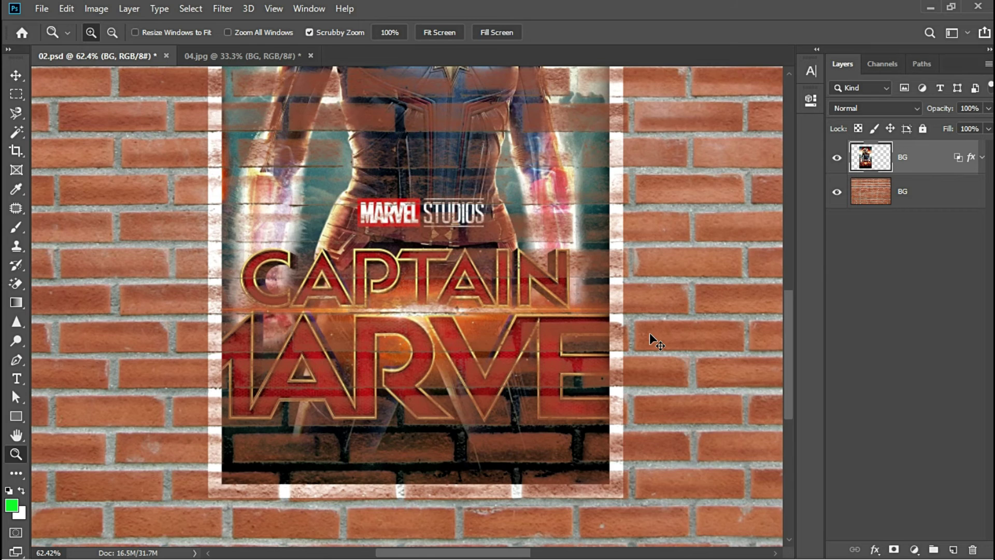
{"action": "key", "text": "ctrl+0"}
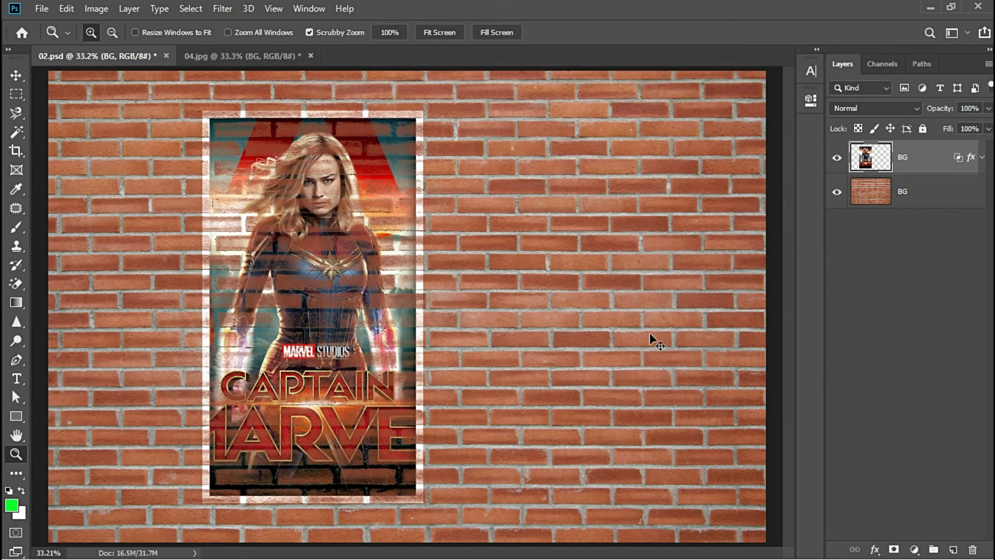
{"action": "key", "text": "ctrl+minus"}
{"action": "key", "text": "v"}
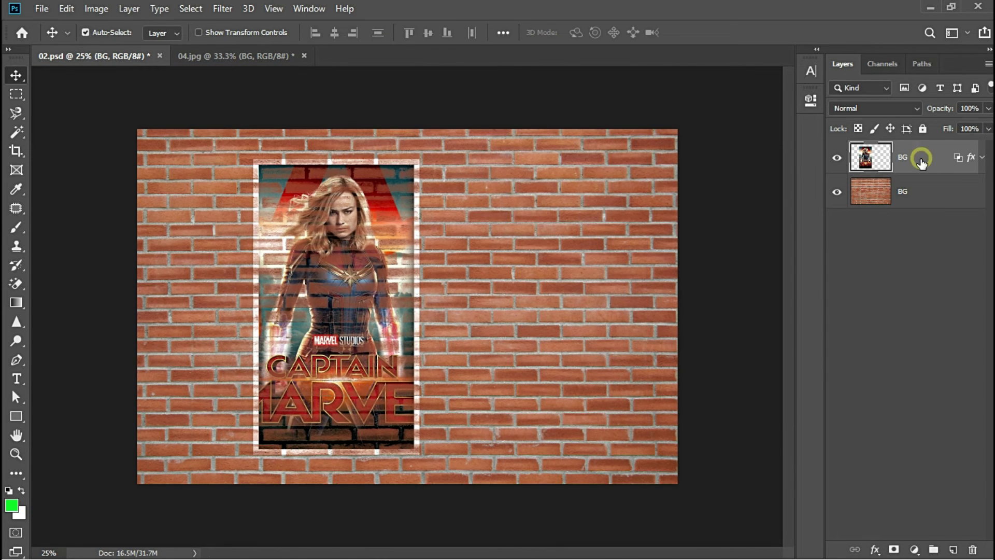
- Align the poster to the canvas, centred horizontally and vertically
{"action": "left_click", "coordinate": [503, 33]}
{"action": "left_click", "coordinate": [523, 165]}
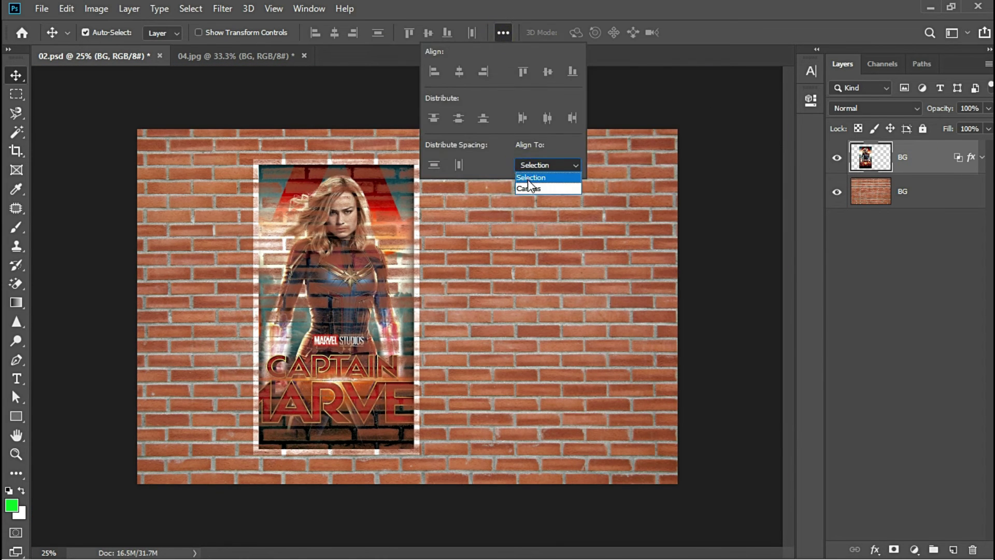
{"action": "left_click", "coordinate": [459, 72]}
{"action": "left_click", "coordinate": [522, 72]}
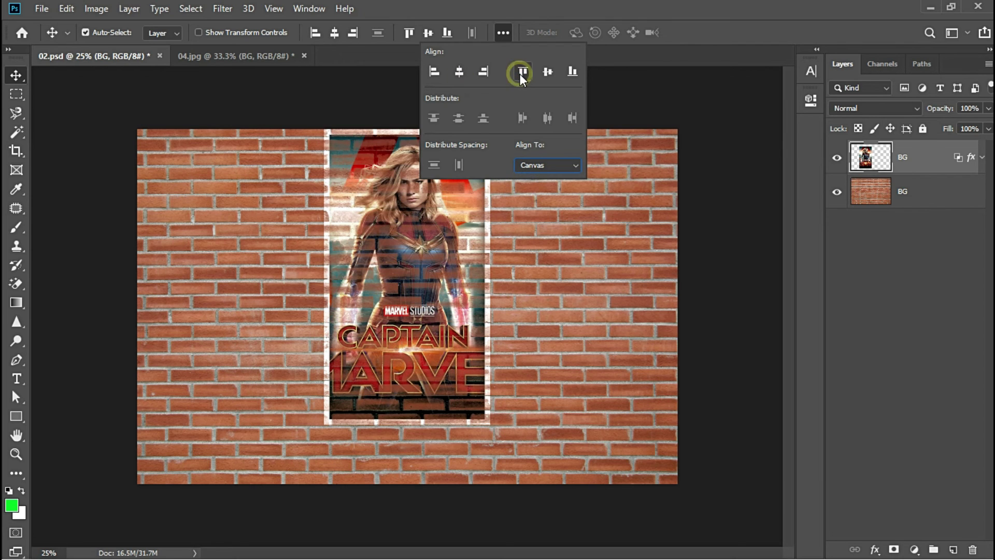
{"action": "left_click", "coordinate": [553, 72]}
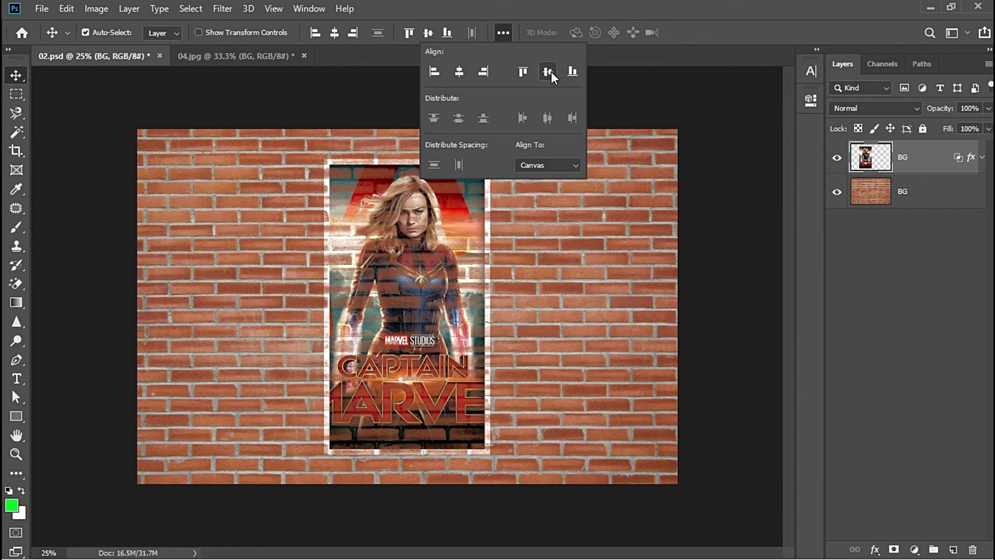
{"action": "left_click", "coordinate": [551, 72]}
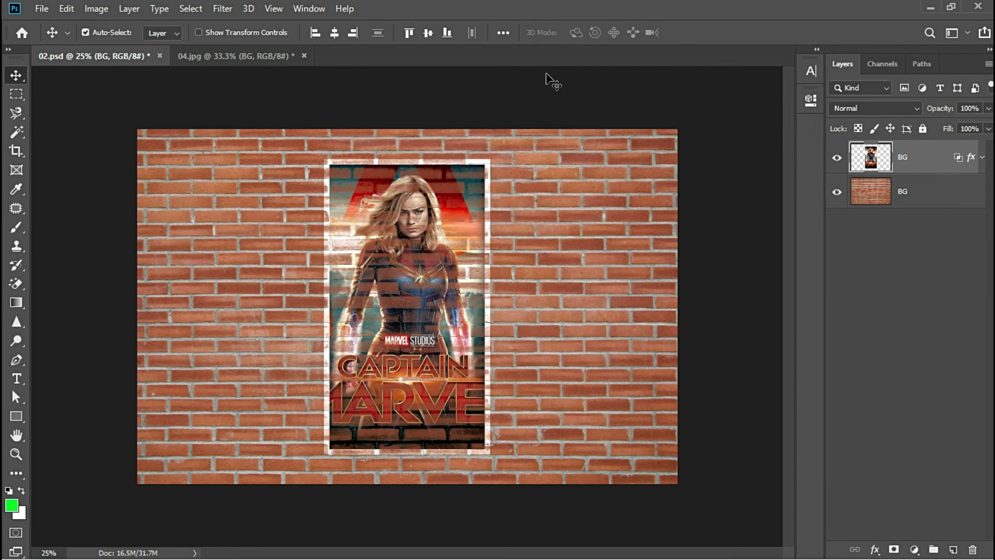
- Toggle the poster layer's visibility to compare it against the bare brick wall
{"action": "left_click", "coordinate": [879, 229]}
{"action": "left_click", "coordinate": [837, 157]}
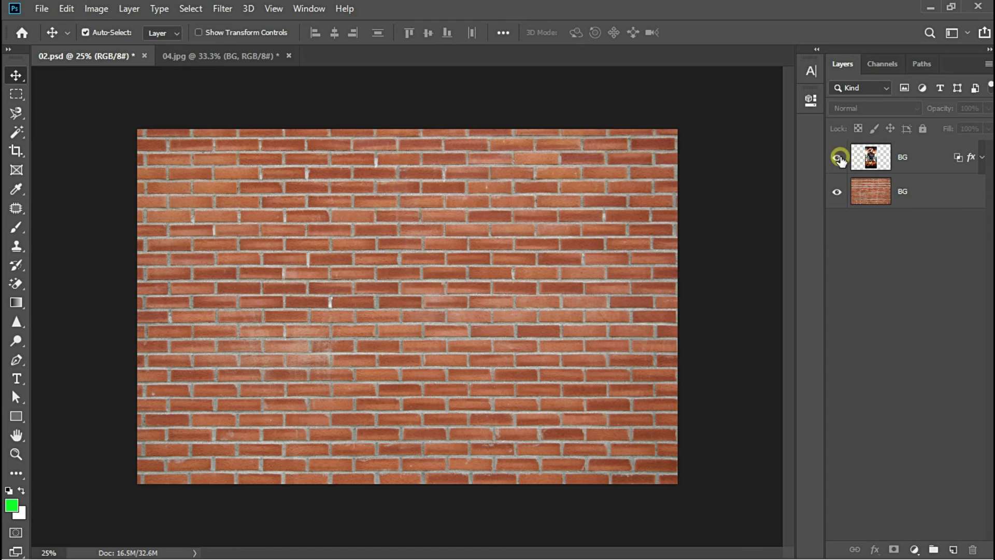
{"action": "left_click", "coordinate": [837, 157]}
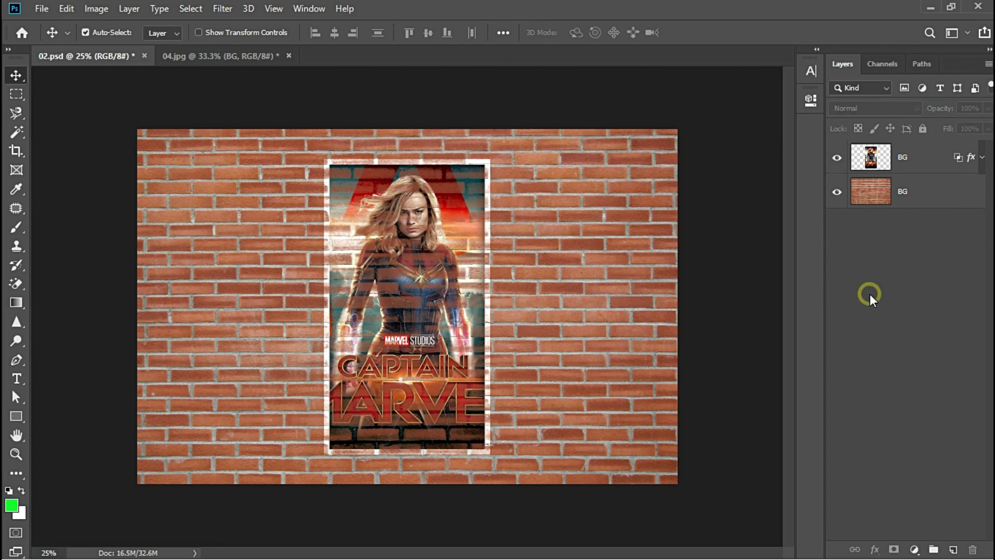